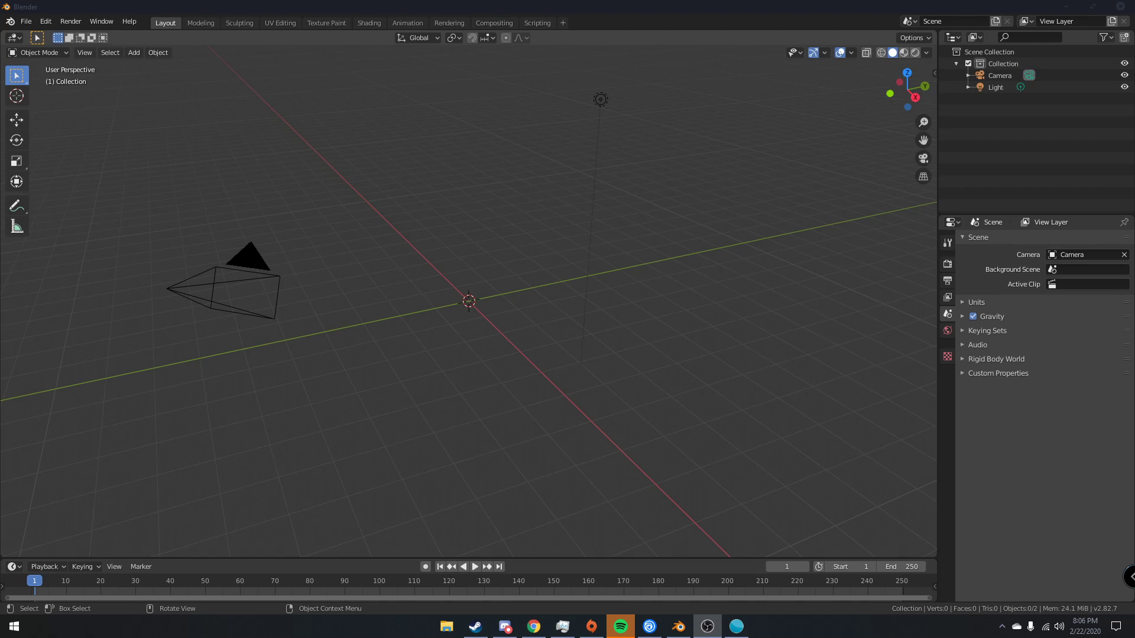
- Start a Wavefront (.obj) import and browse into the Desktop's stuff3 folder
click(26, 21)
mouse_move(45, 21)
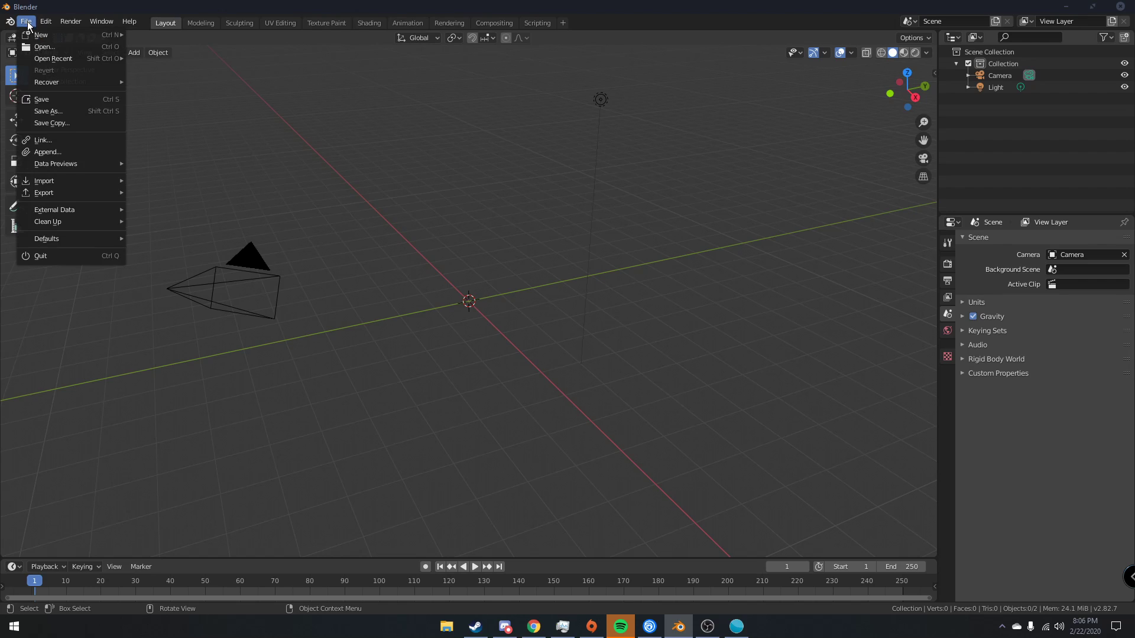
mouse_move(58, 183)
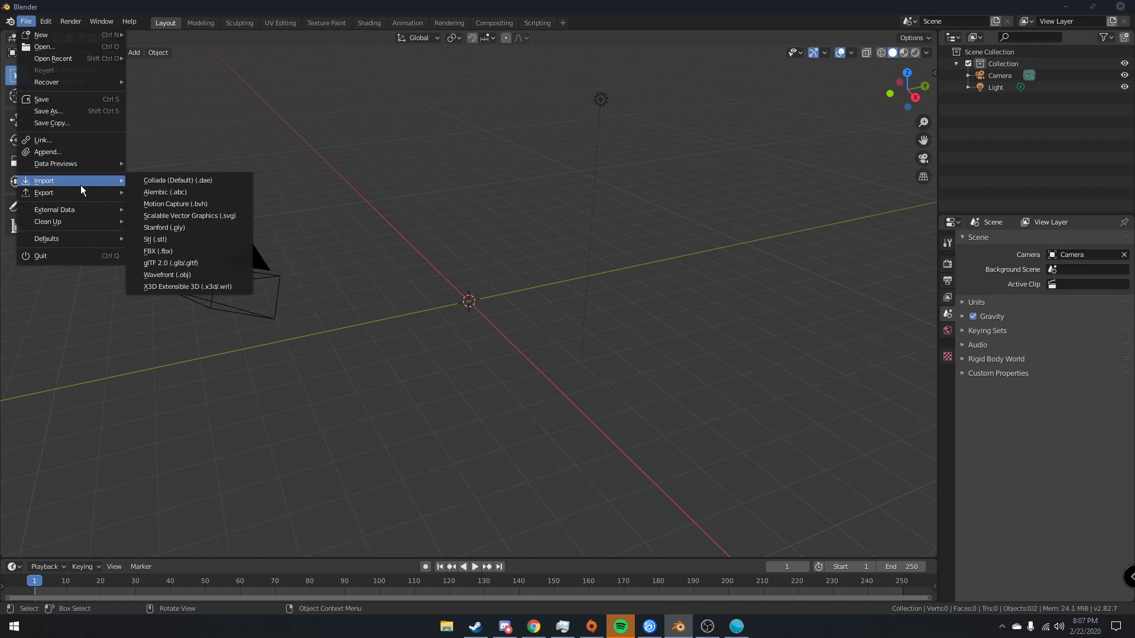
click(188, 273)
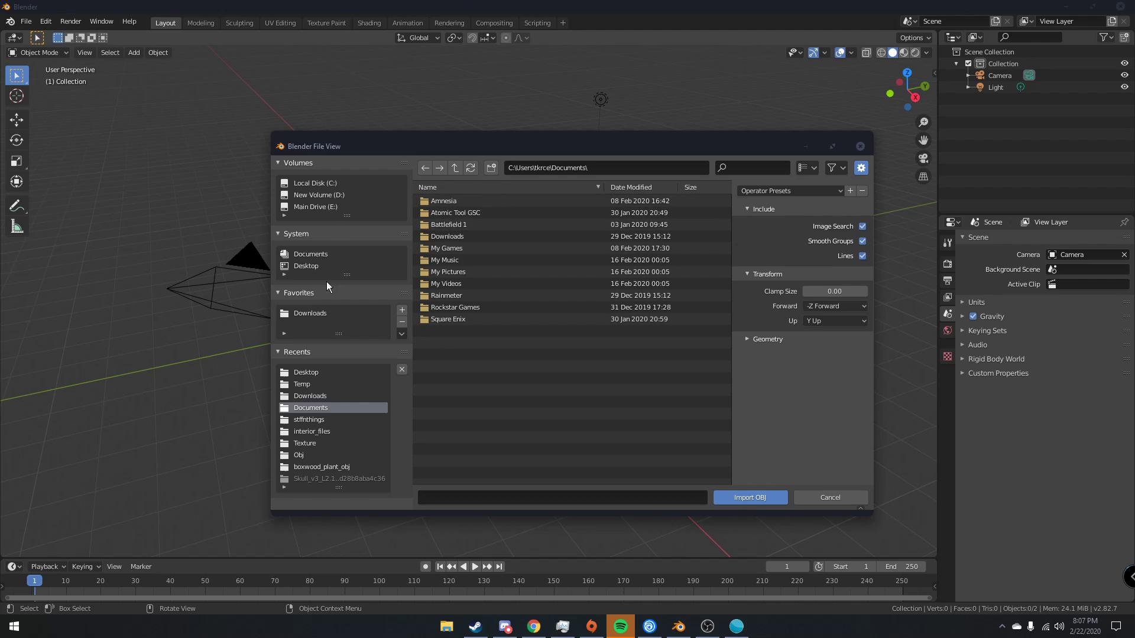
click(313, 373)
double_click(448, 234)
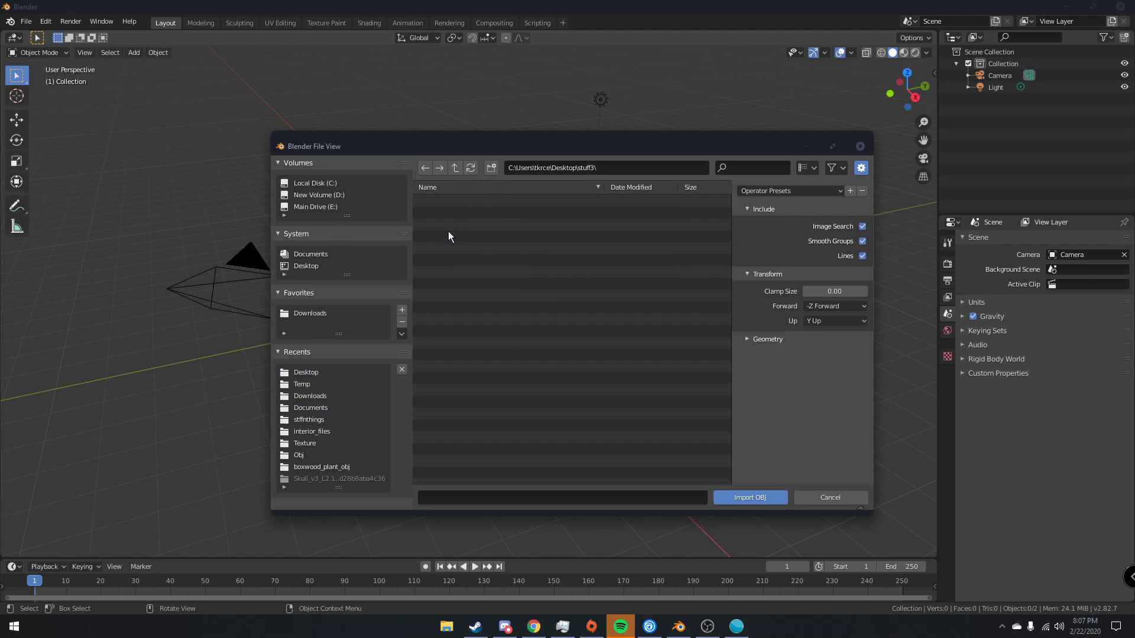
- Navigate through stffnthings to the skull folder and import the 12140_Skull_v3_L2 .obj
double_click(458, 236)
click(455, 167)
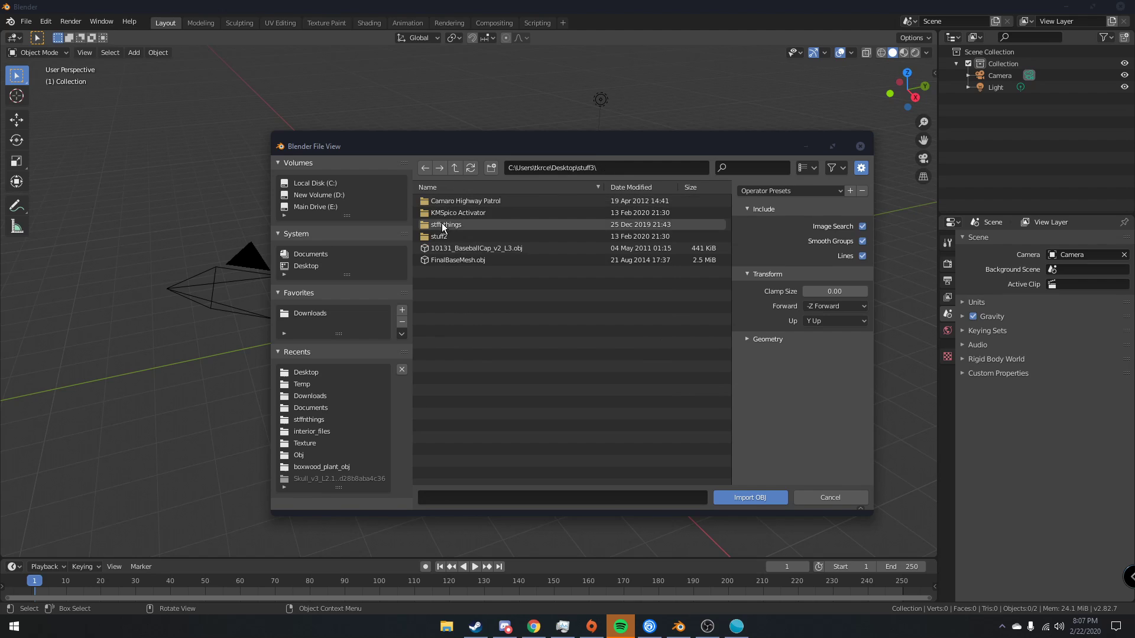
double_click(443, 225)
double_click(455, 247)
double_click(467, 210)
- Orbit and zoom the viewport to inspect the imported skull
middle_drag(479, 310, 656, 310)
scroll(655, 311, down, 5)
scroll(689, 311, down, 3)
middle_drag(773, 319, 349, 268)
scroll(527, 316, up, 3)
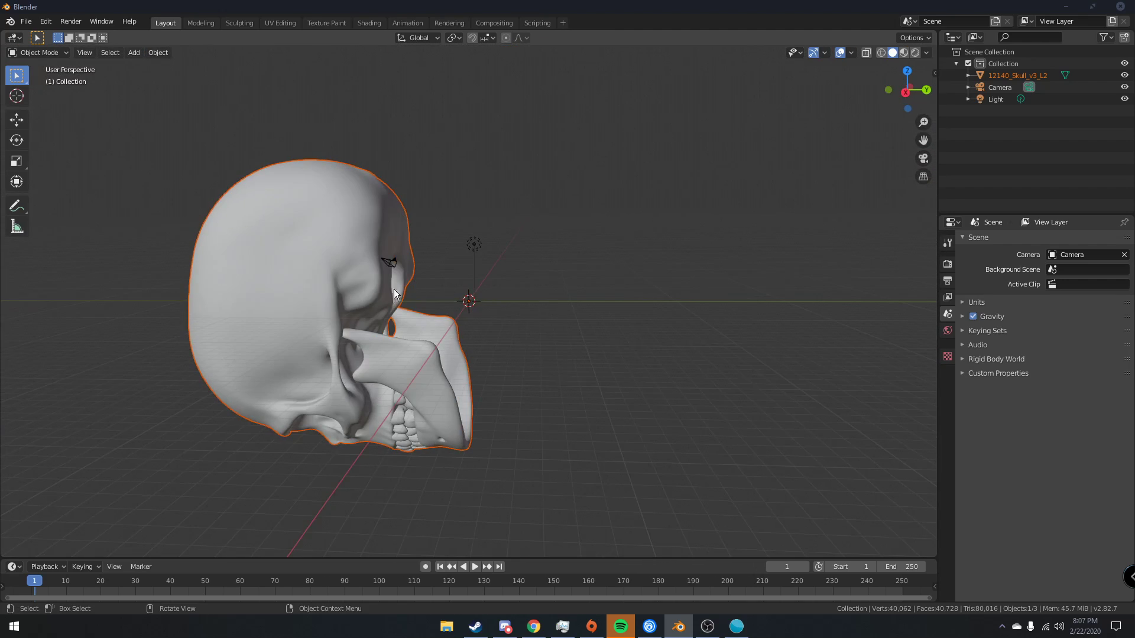
- Rotate the skull upright and scale it down uniformly to 0.109
key(r)
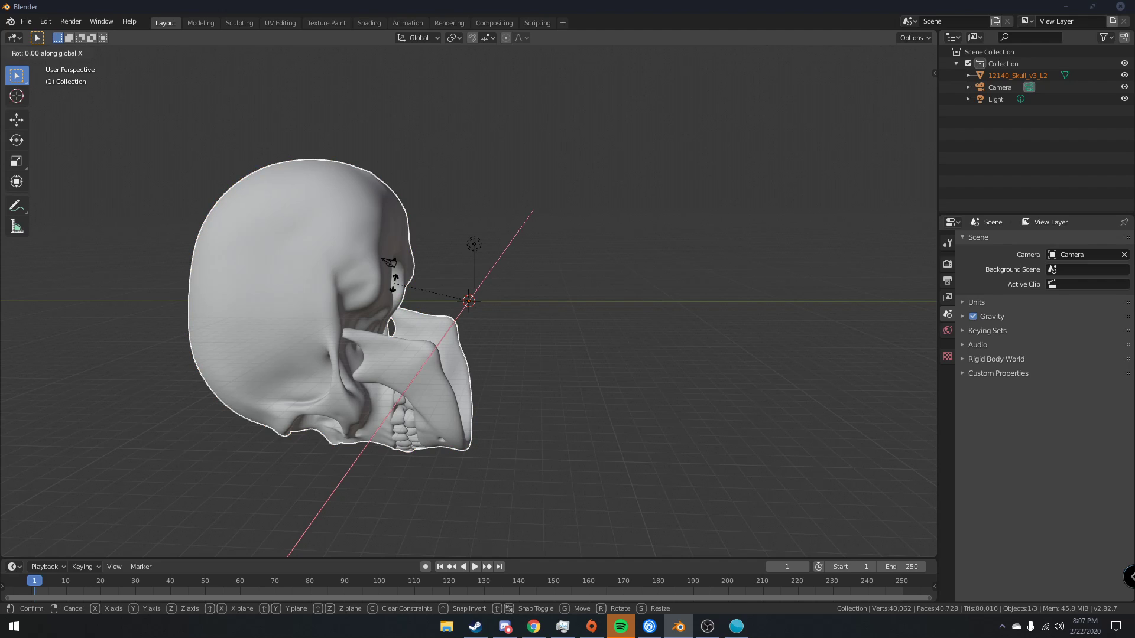
click(393, 286)
key(s)
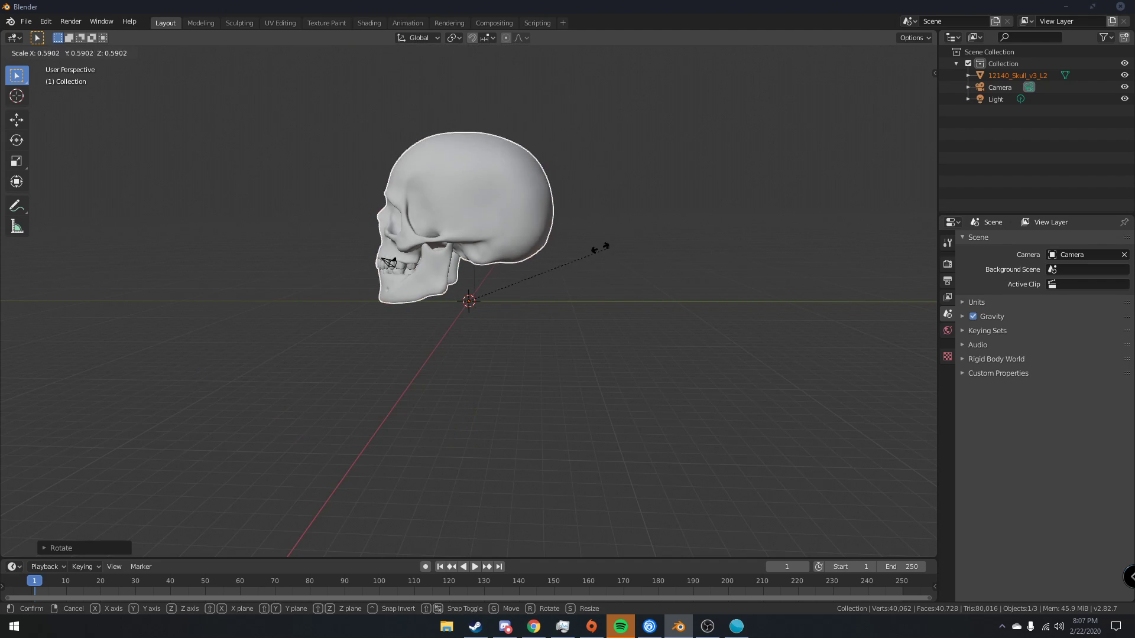
click(426, 277)
- Orbit to the skull's side, select it, and briefly check its mesh in Edit Mode
middle_drag(426, 277, 549, 275)
scroll(600, 279, up, 4)
mouse_move(483, 218)
middle_down()
mouse_move(539, 196)
mouse_move(414, 193)
mouse_move(495, 217)
middle_up()
click(506, 187)
key(Tab)
scroll(472, 189, up, 3)
key(Tab)
scroll(414, 193, down, 5)
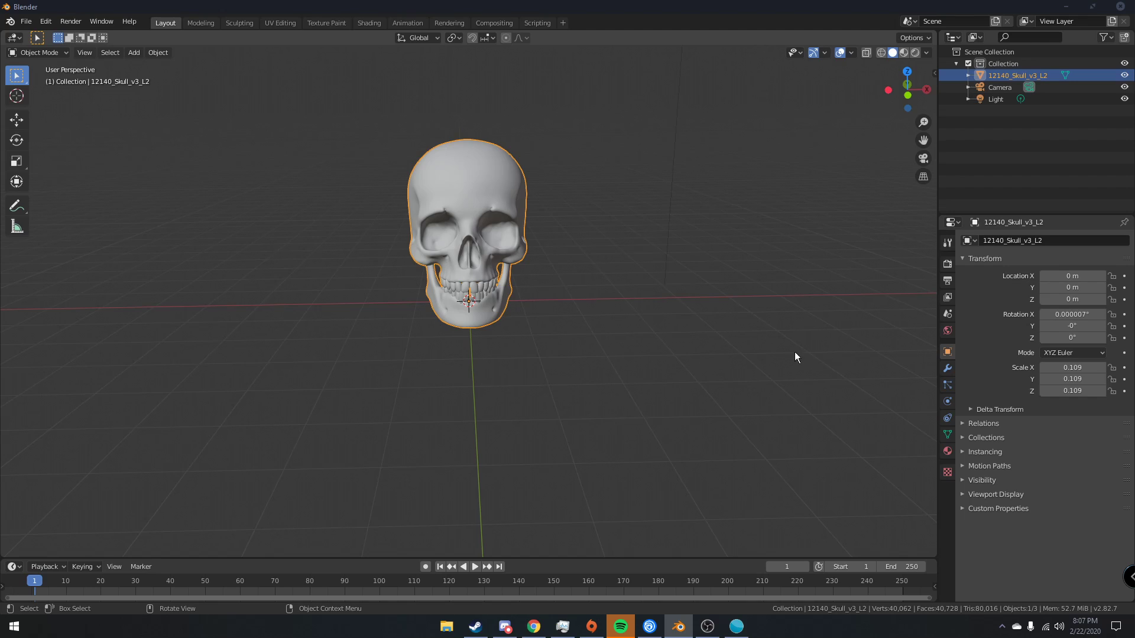
- Add a Displace modifier to the skull and give it a new texture
click(947, 369)
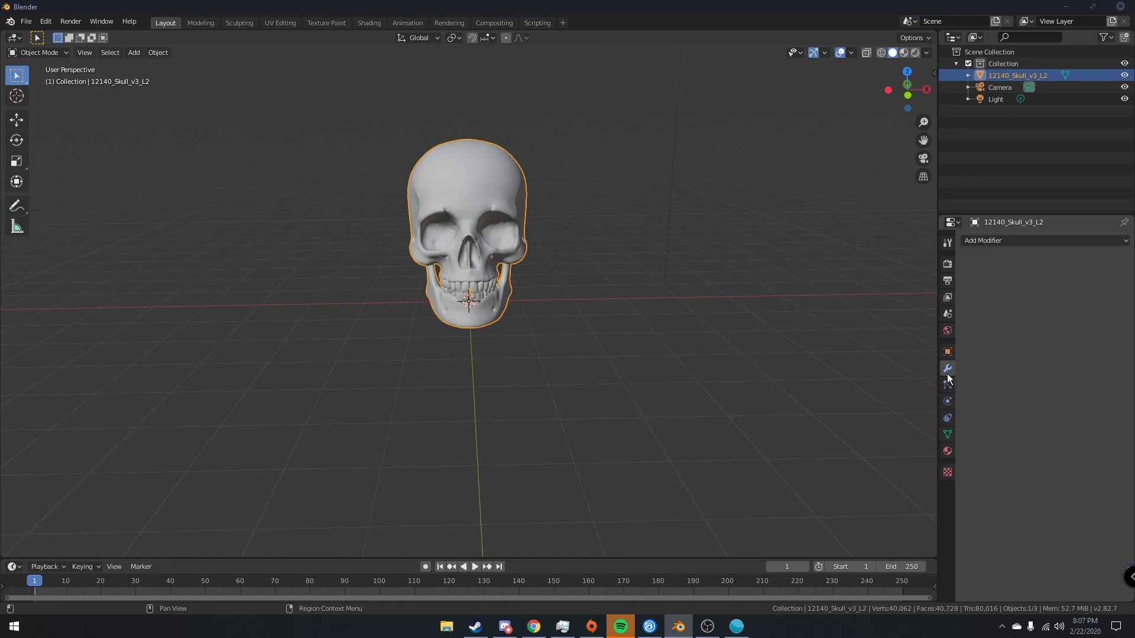
click(978, 243)
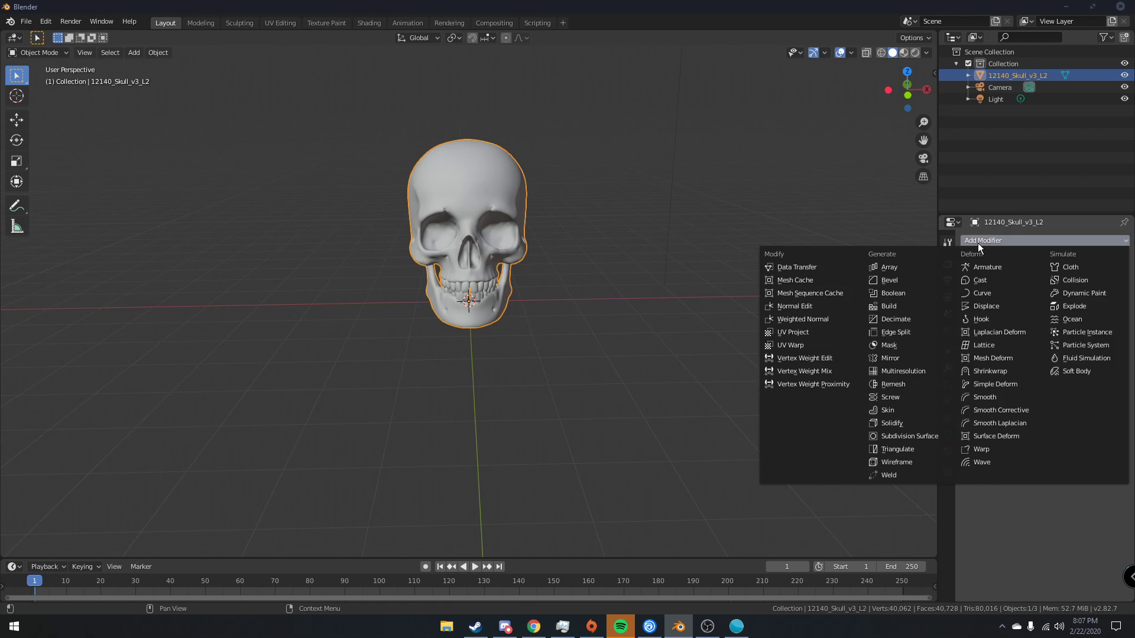
click(996, 307)
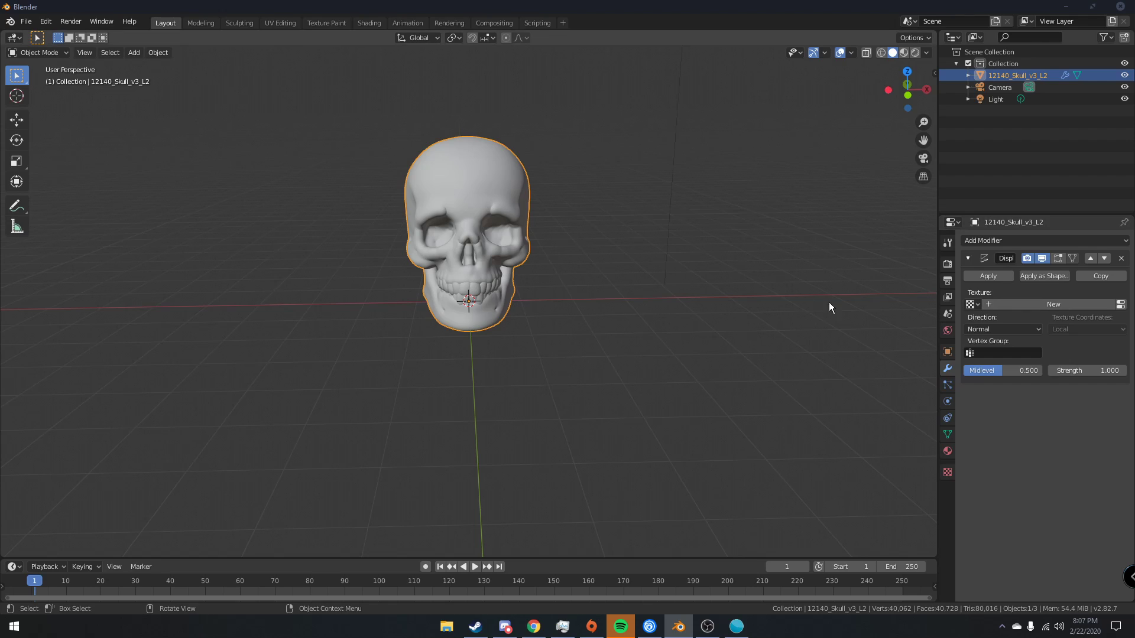
click(1006, 302)
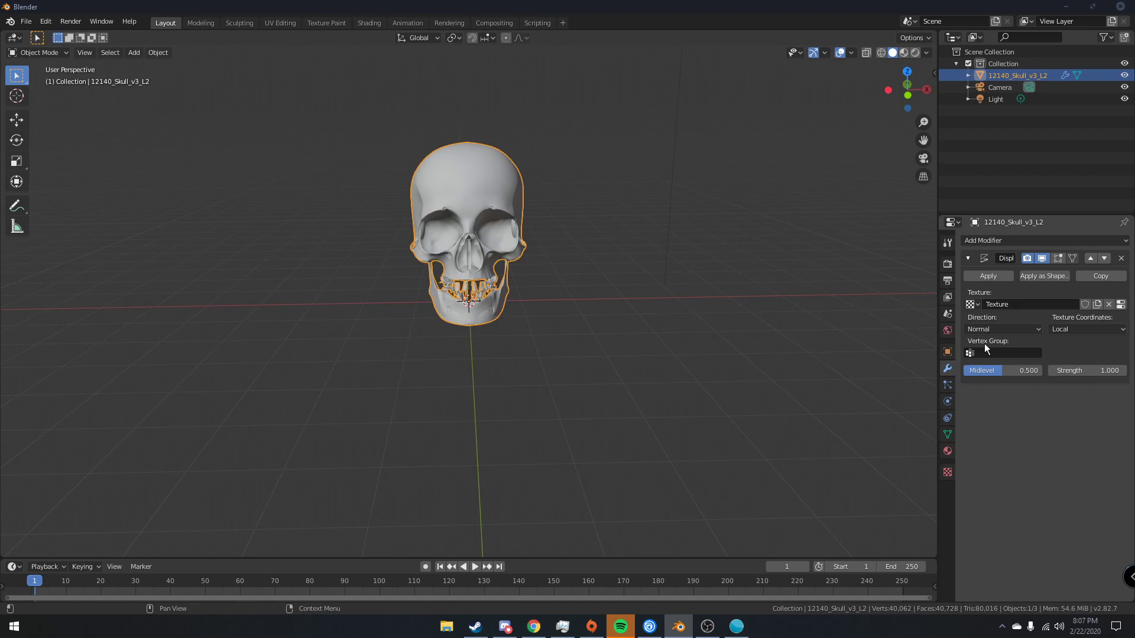
- Make the displacement texture Magic (depth 2, turbulence 5.00) and view the bumpy skull
click(947, 473)
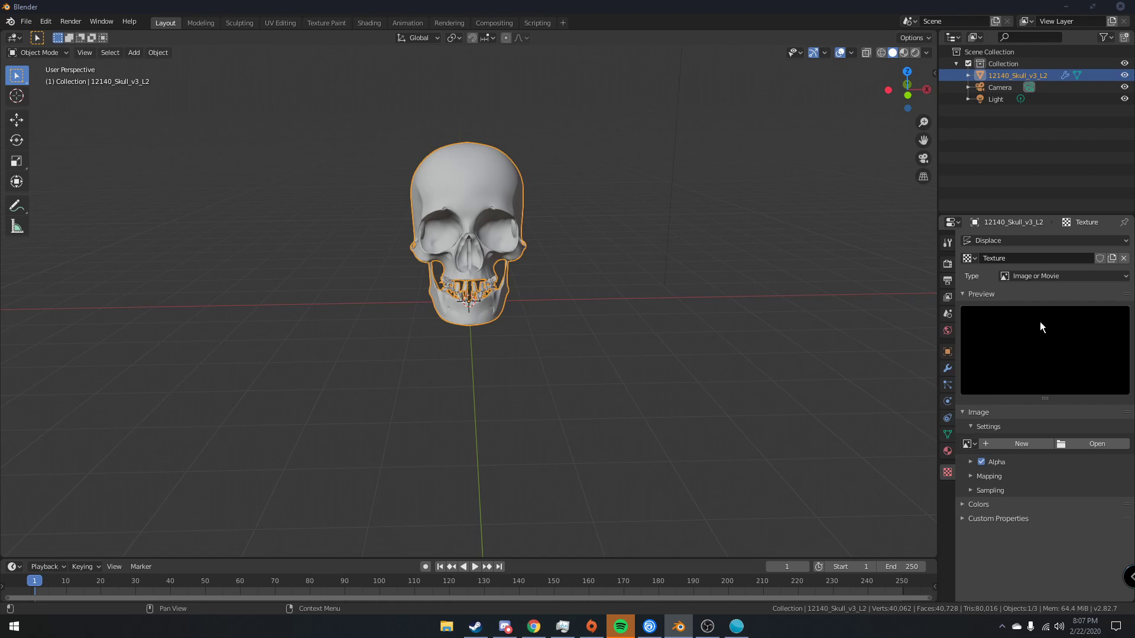
click(1058, 277)
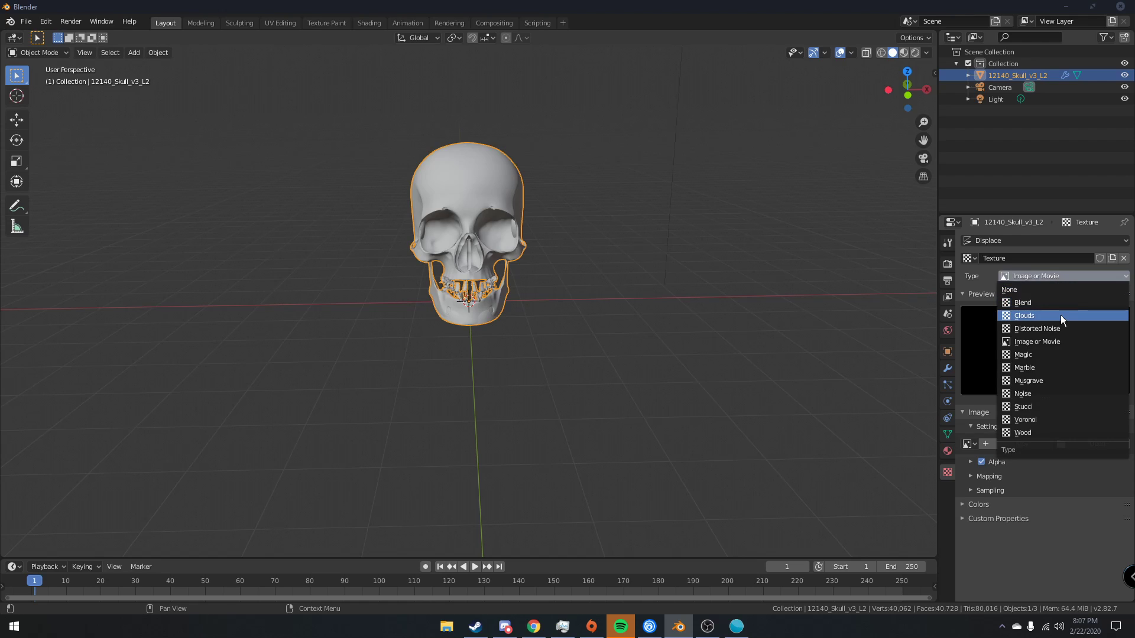
click(1040, 353)
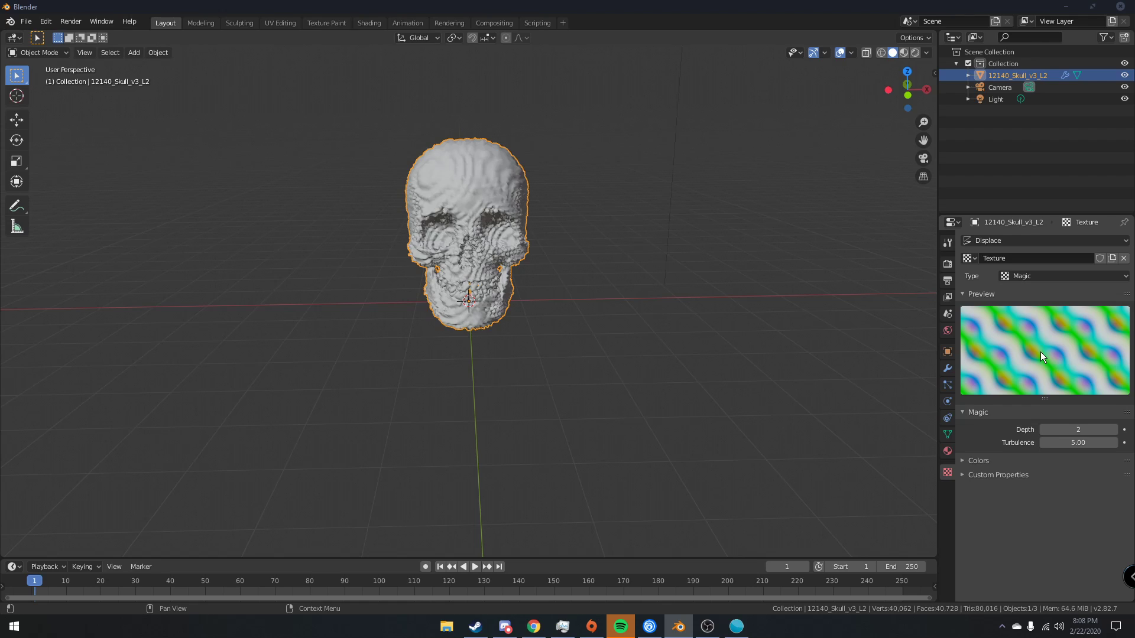
scroll(731, 277, up, 4)
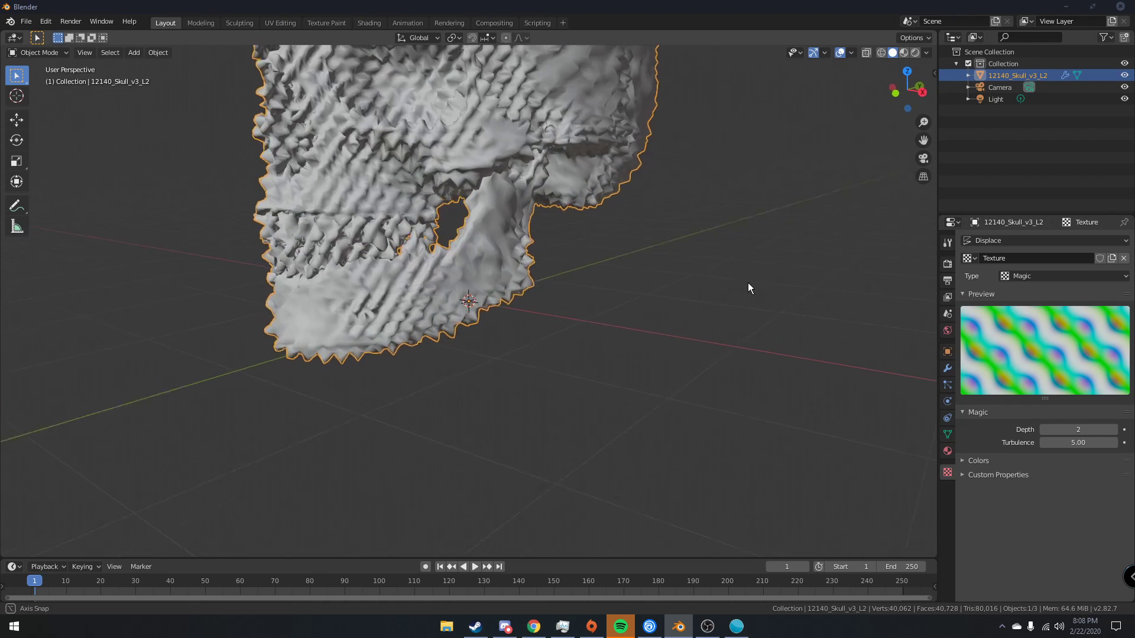
scroll(754, 284, down, 2)
middle_drag(812, 290, 591, 232)
scroll(585, 254, down, 3)
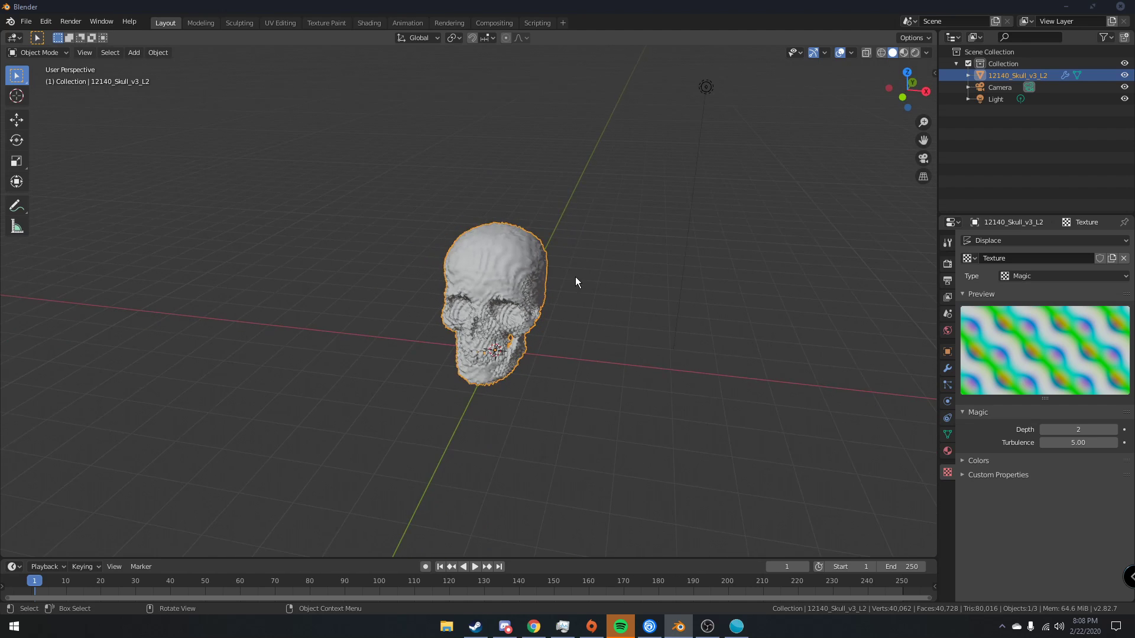
middle_drag(576, 277, 626, 281)
scroll(628, 284, up, 4)
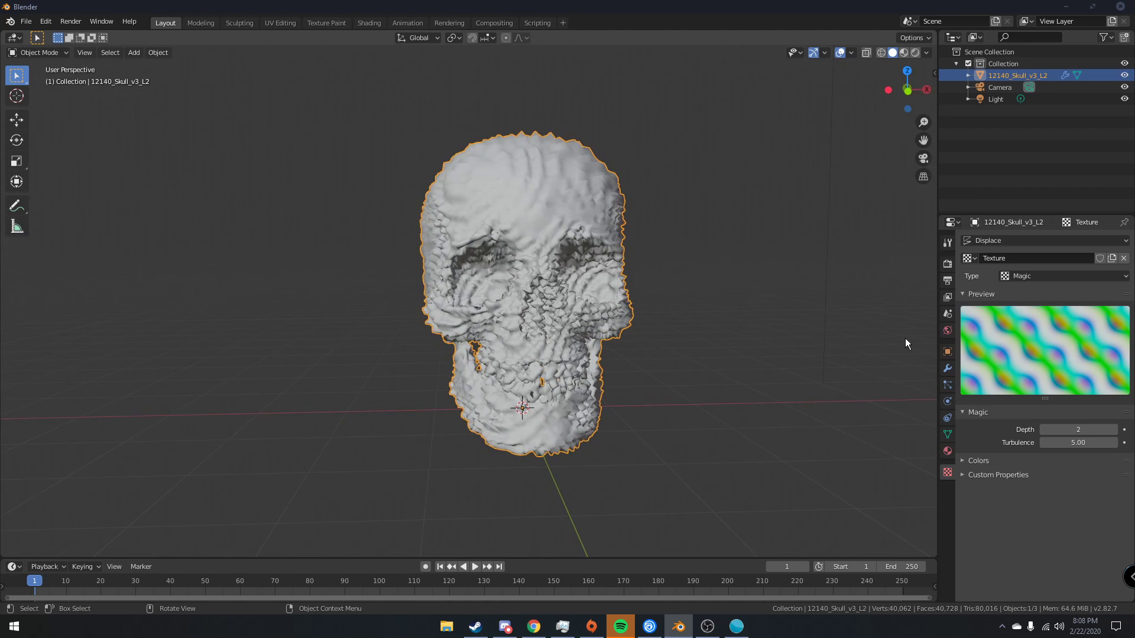
- Turn the enlarged timeline into a Graph Editor and keyframe Displace Strength 1.000 at frame 1
click(946, 352)
click(948, 368)
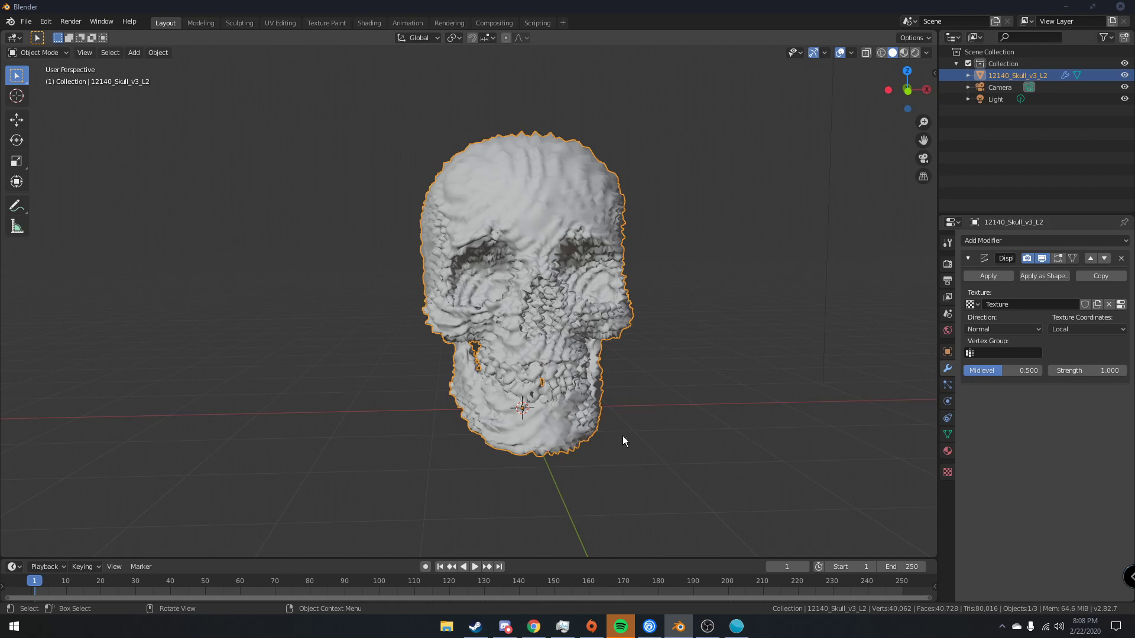
drag(320, 559, 334, 443)
click(12, 451)
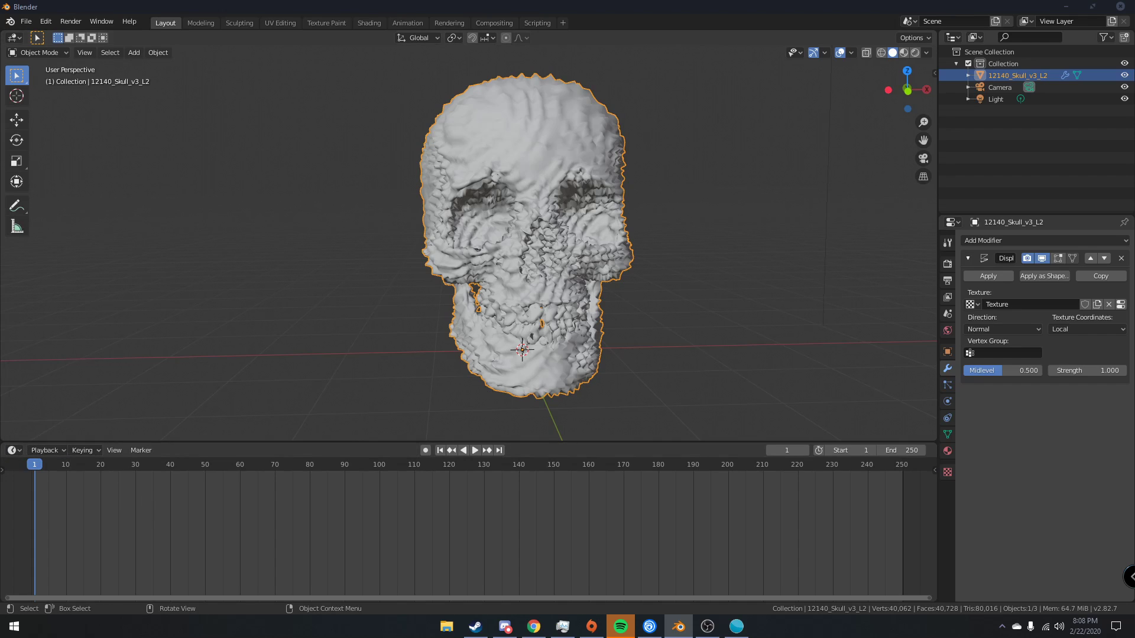
click(12, 451)
click(169, 519)
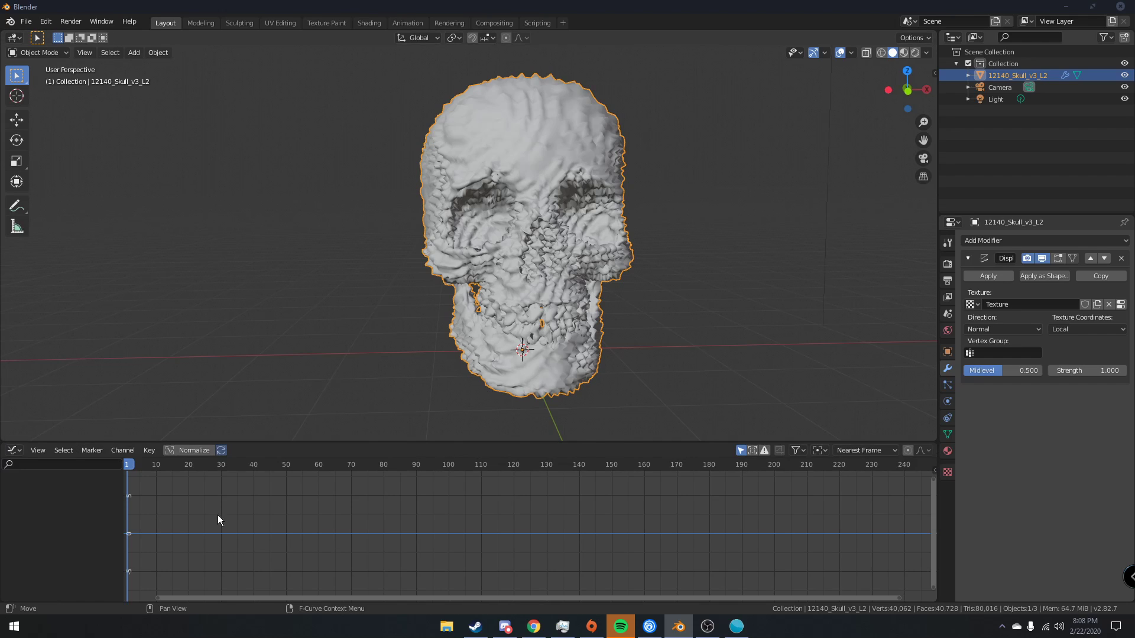
right_click(1092, 371)
click(1090, 374)
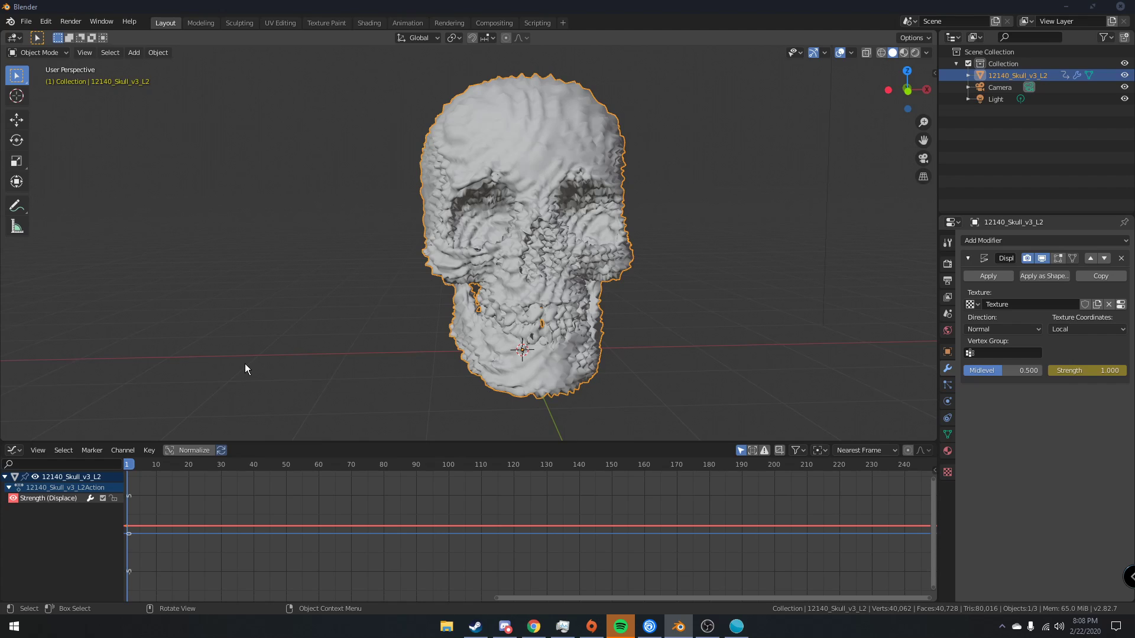
- Bake the Self Deception mp3 from Downloads into the Strength curve with Bake Sound to F-Curves
click(149, 451)
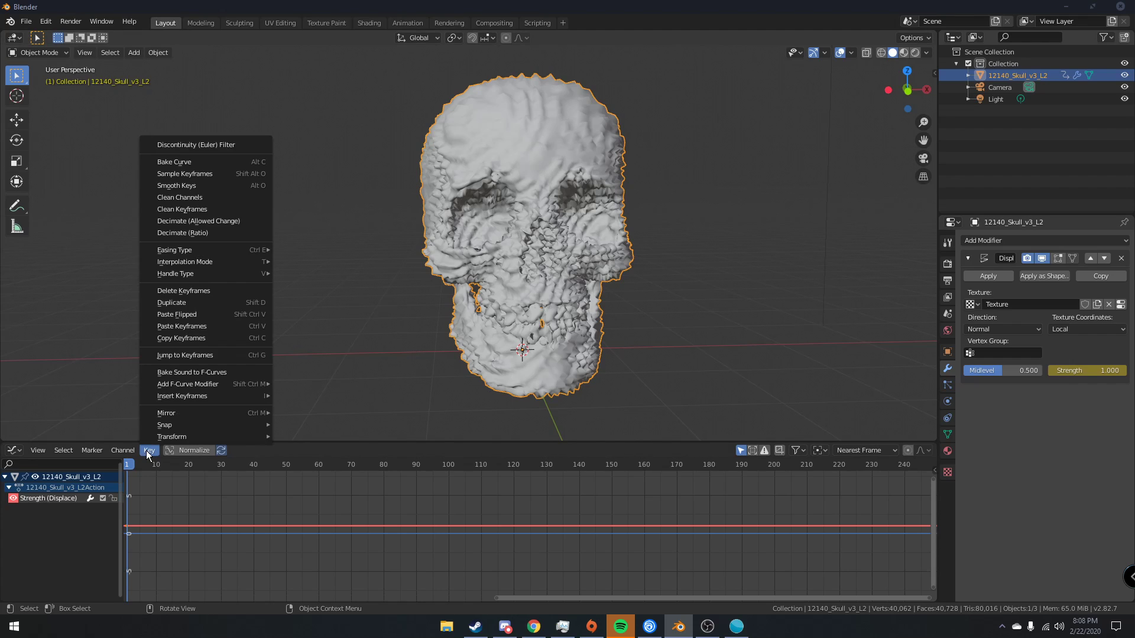
click(188, 373)
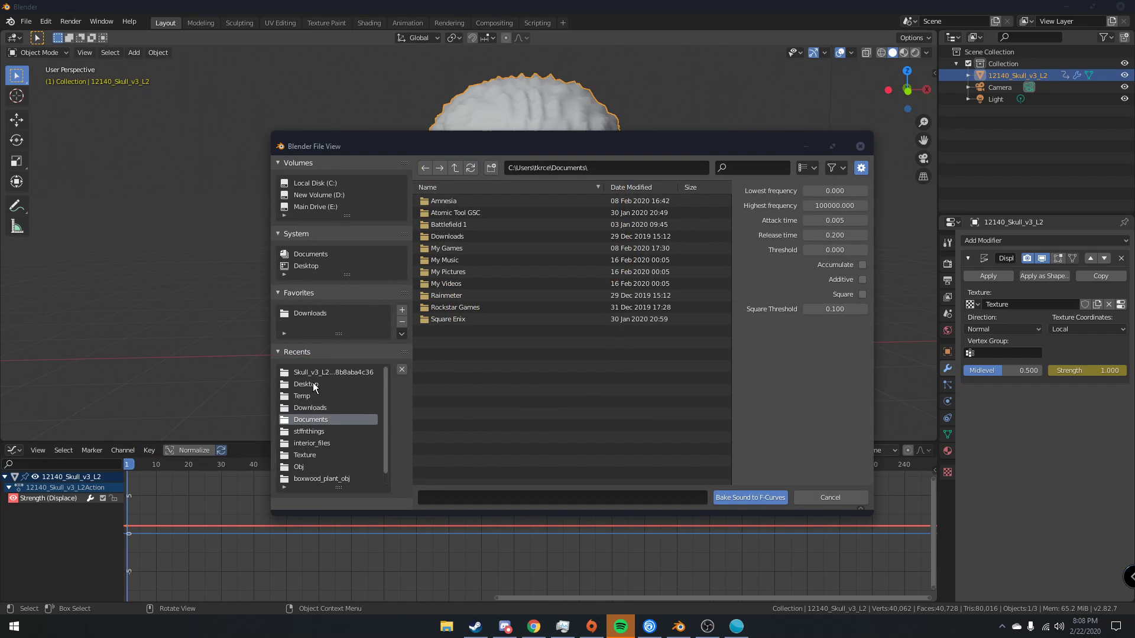
click(312, 313)
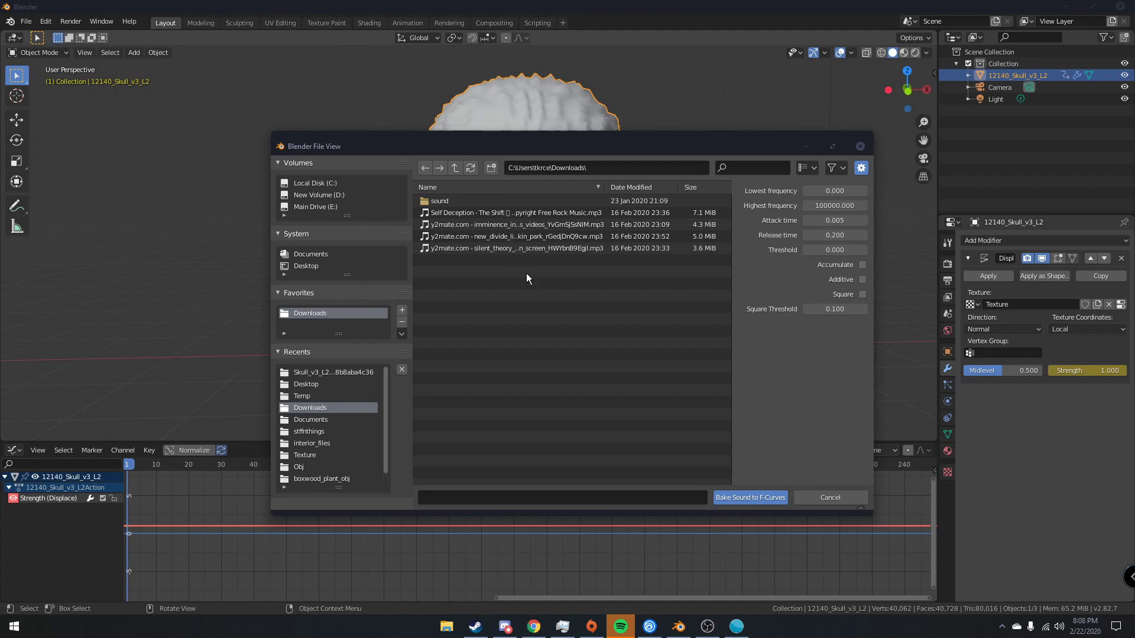
double_click(498, 212)
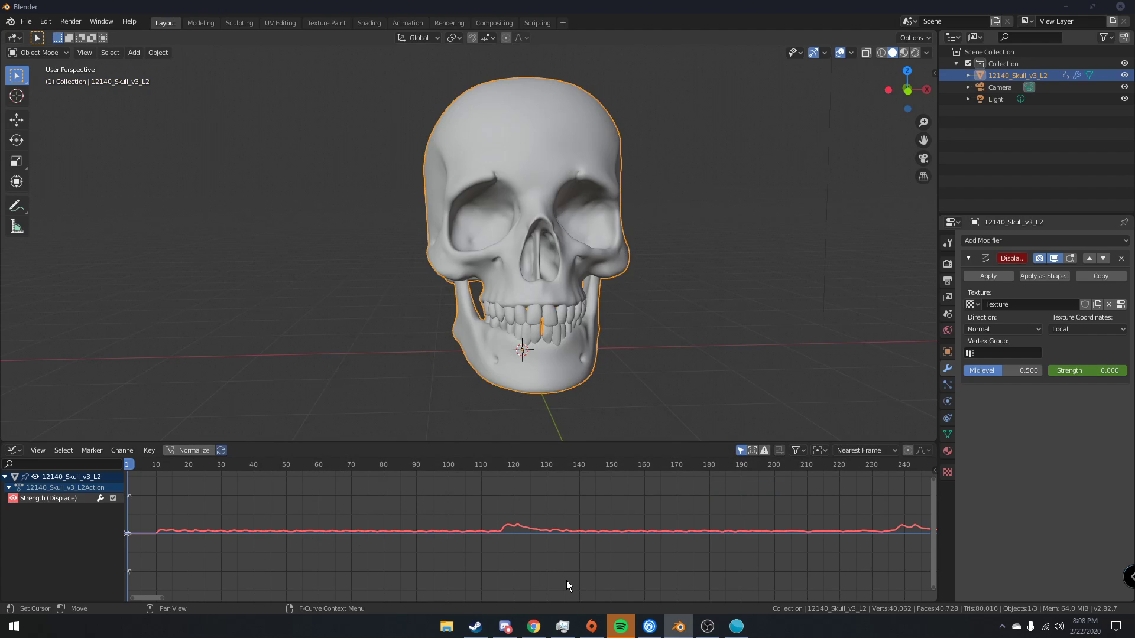
- Fit the baked Strength curve in view and play back to preview the pulsing skull
key(Home)
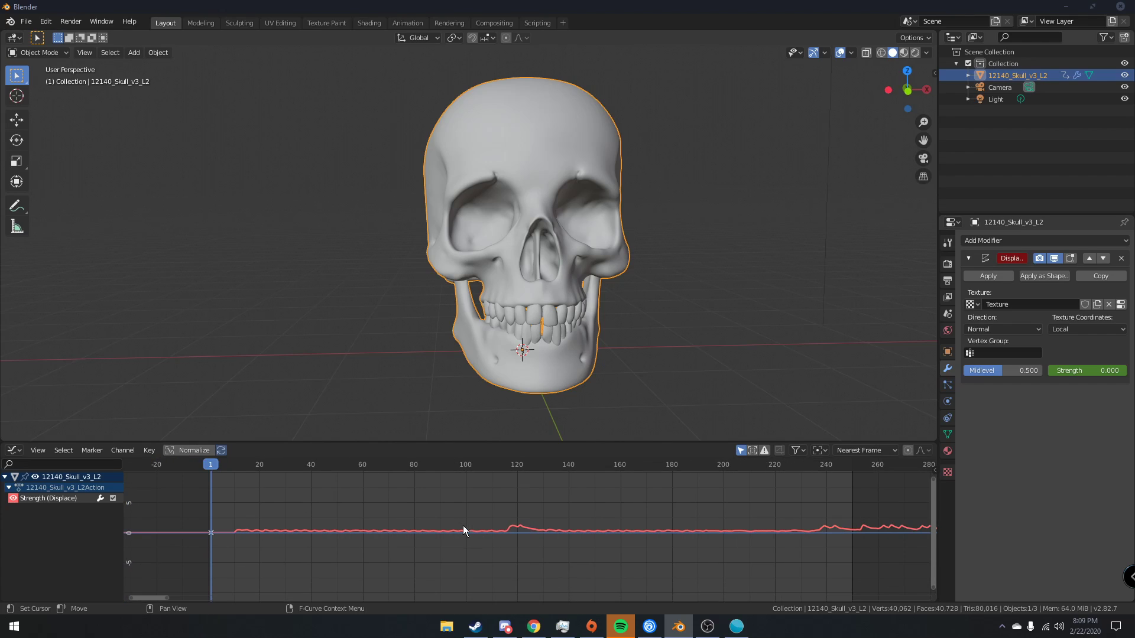
key(space)
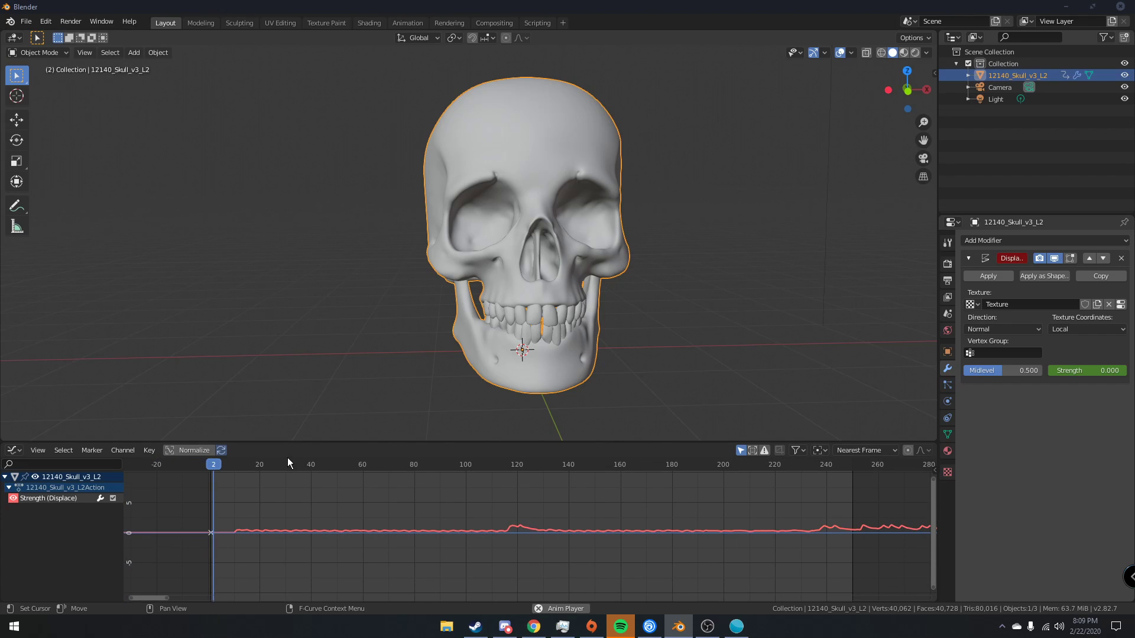
key(Escape)
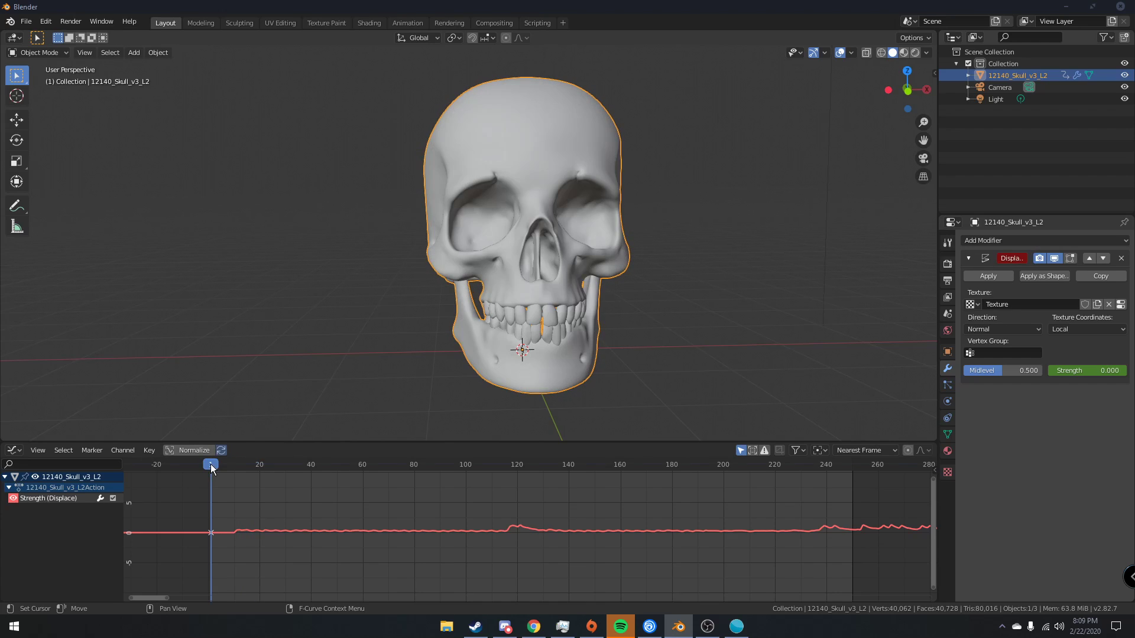
scroll(712, 329, down, 4)
middle_drag(712, 329, 606, 324)
- Add a Speaker and raise it along Z to 4.303 m above the skull
key(shift+a)
mouse_move(532, 309)
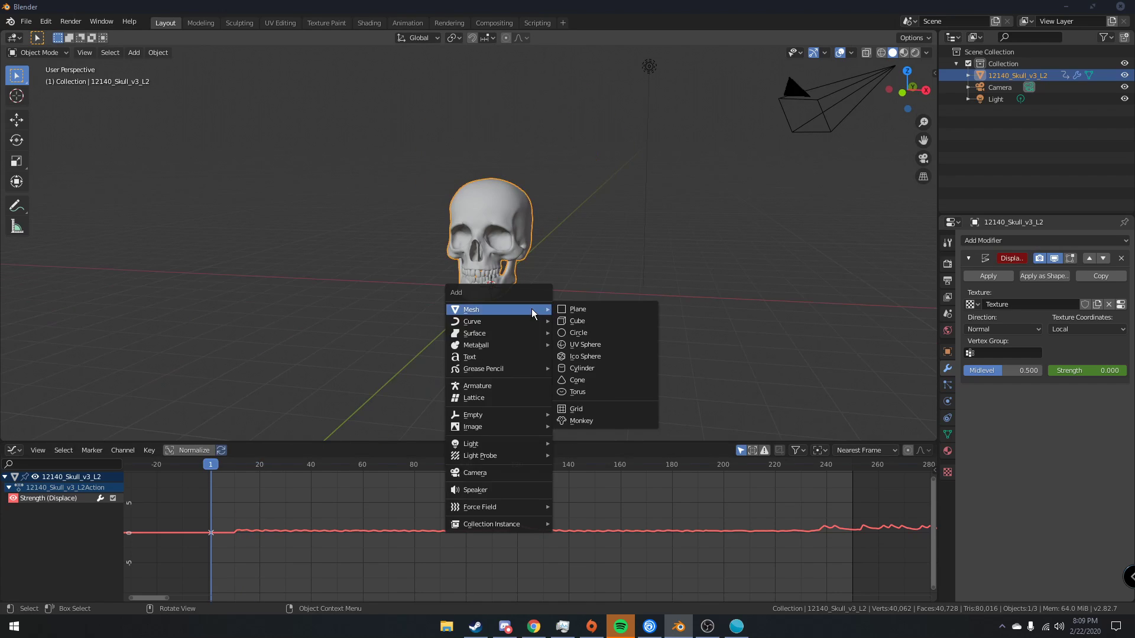
click(488, 489)
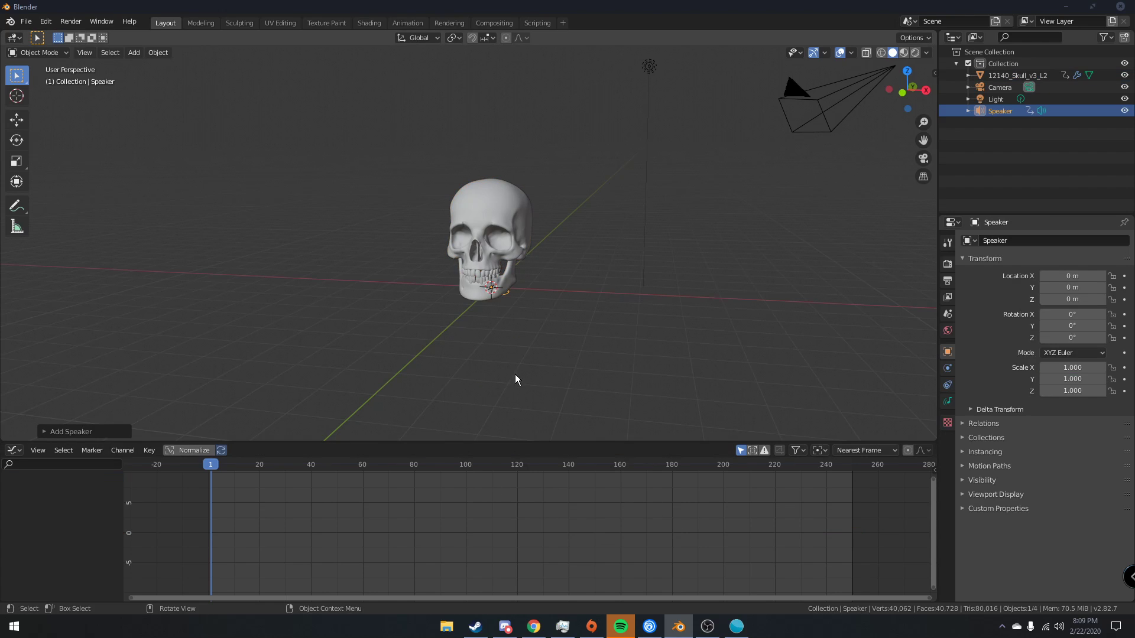
middle_drag(518, 376, 573, 321)
key(g)
key(z)
click(568, 159)
middle_drag(568, 158, 595, 217)
scroll(592, 231, up, 5)
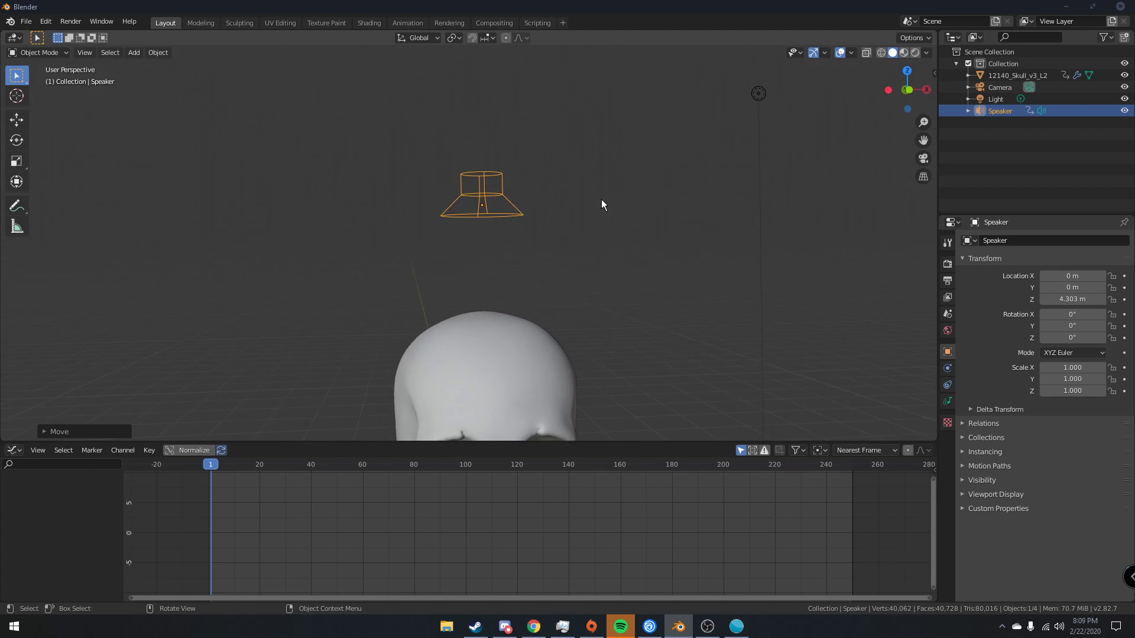
scroll(601, 204, down, 5)
- Load the song from Downloads as the Speaker's sound
click(948, 402)
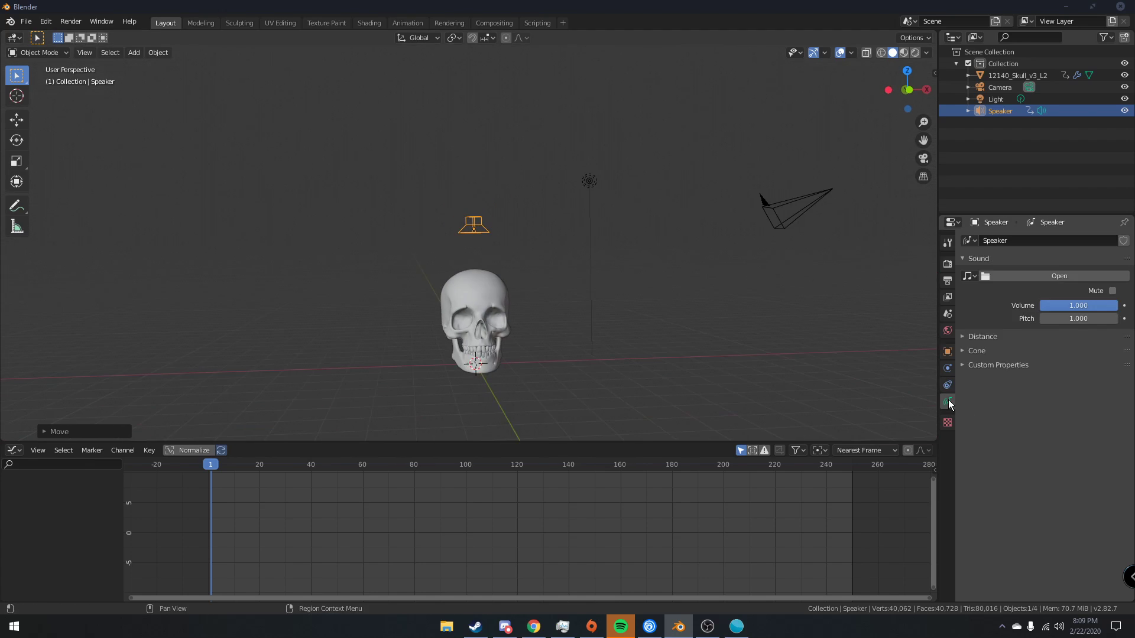
click(1015, 276)
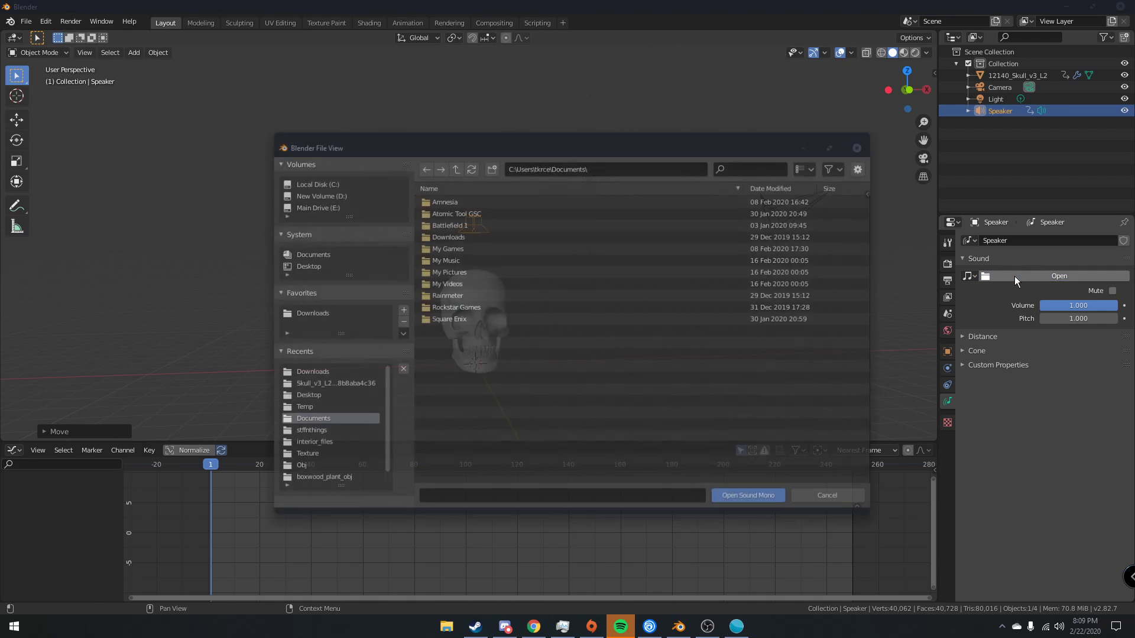
click(308, 313)
double_click(477, 213)
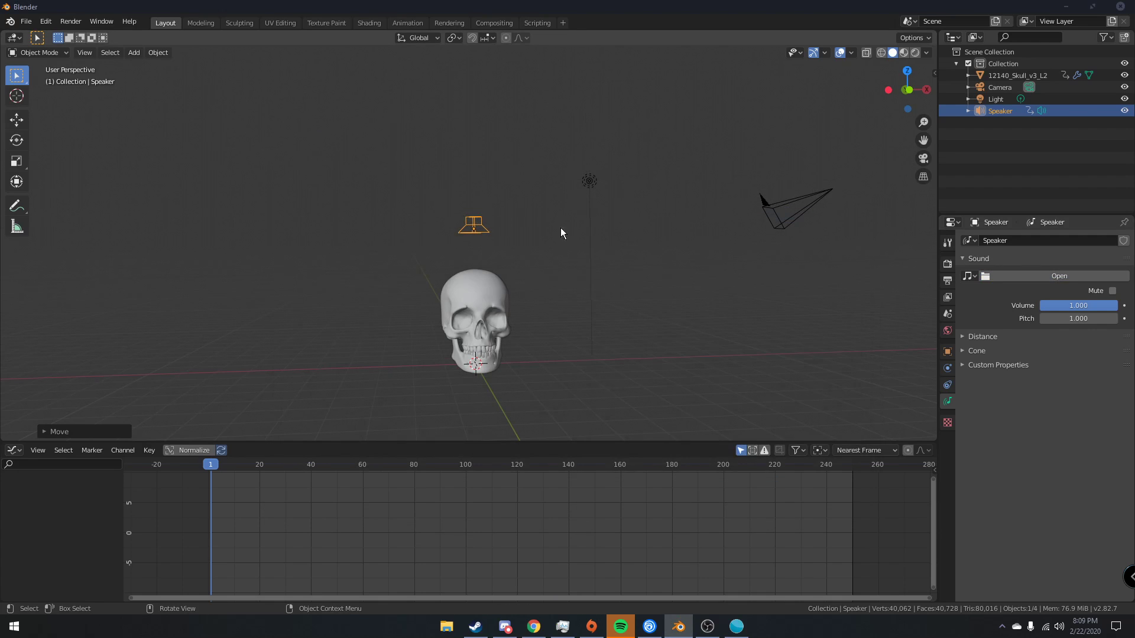
click(465, 287)
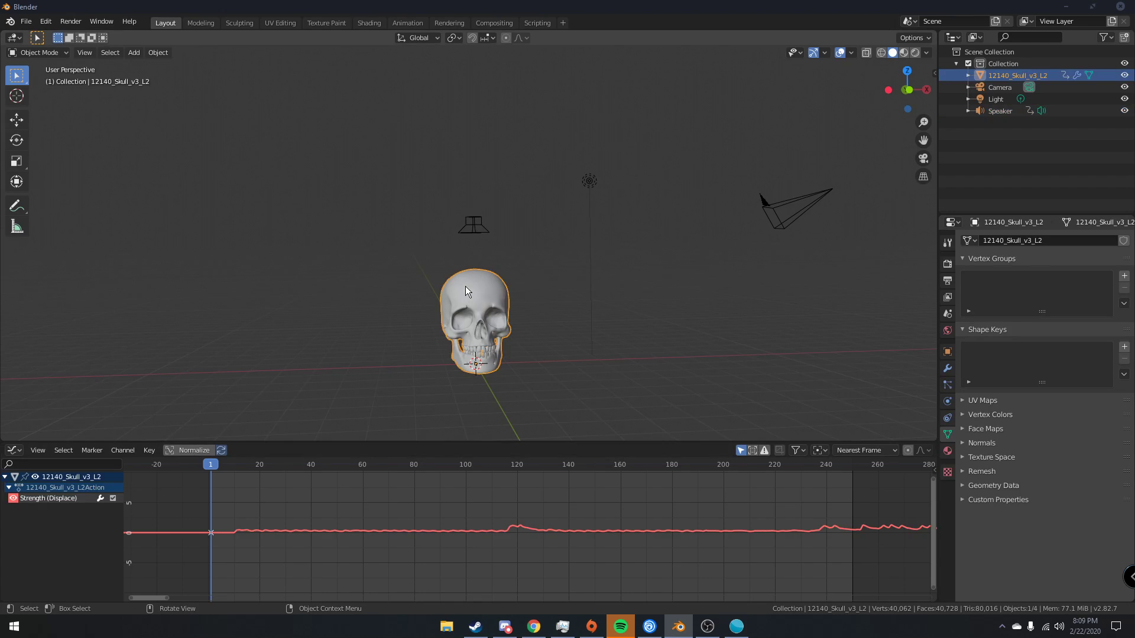
key(space)
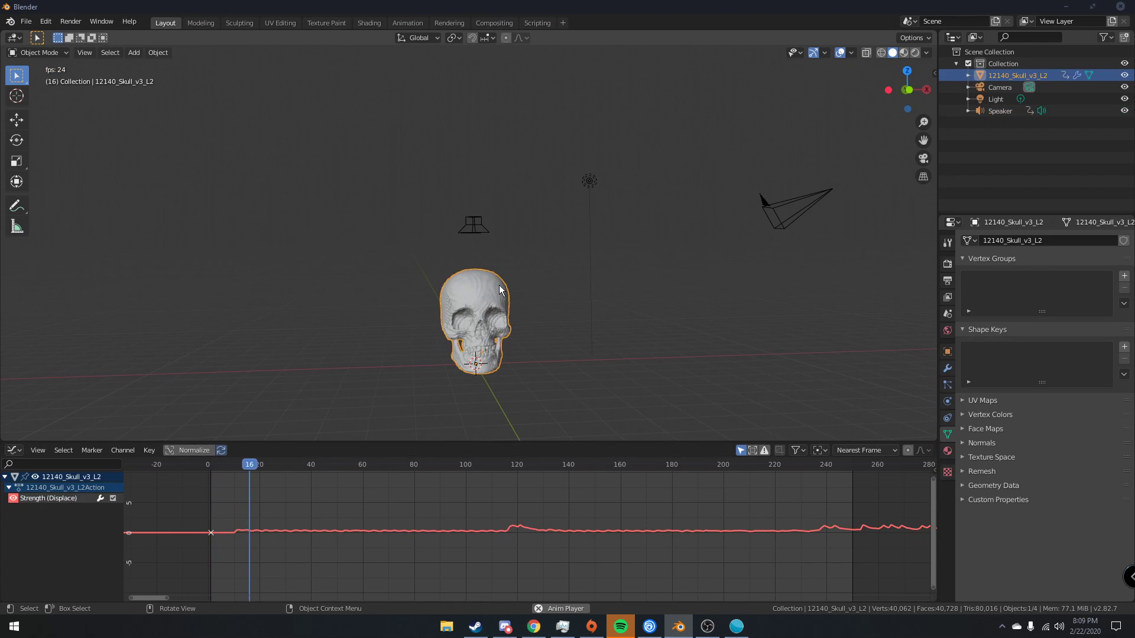
middle_drag(511, 299, 497, 329)
scroll(498, 327, up, 4)
mouse_move(512, 276)
middle_down()
mouse_move(514, 219)
mouse_move(523, 276)
middle_up()
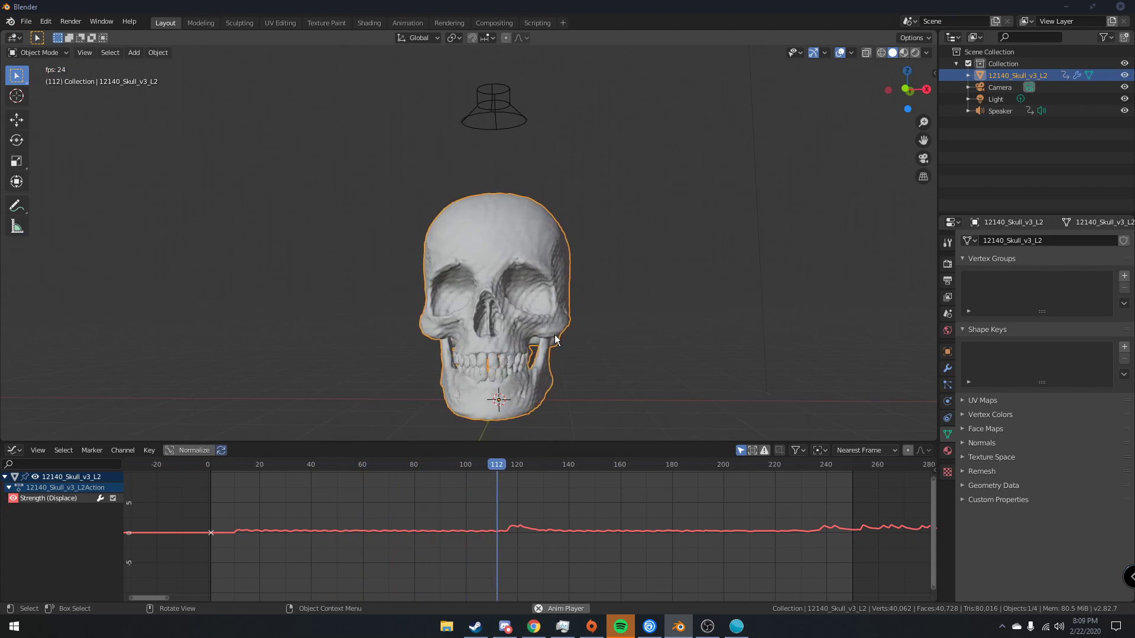
middle_drag(555, 334, 527, 291)
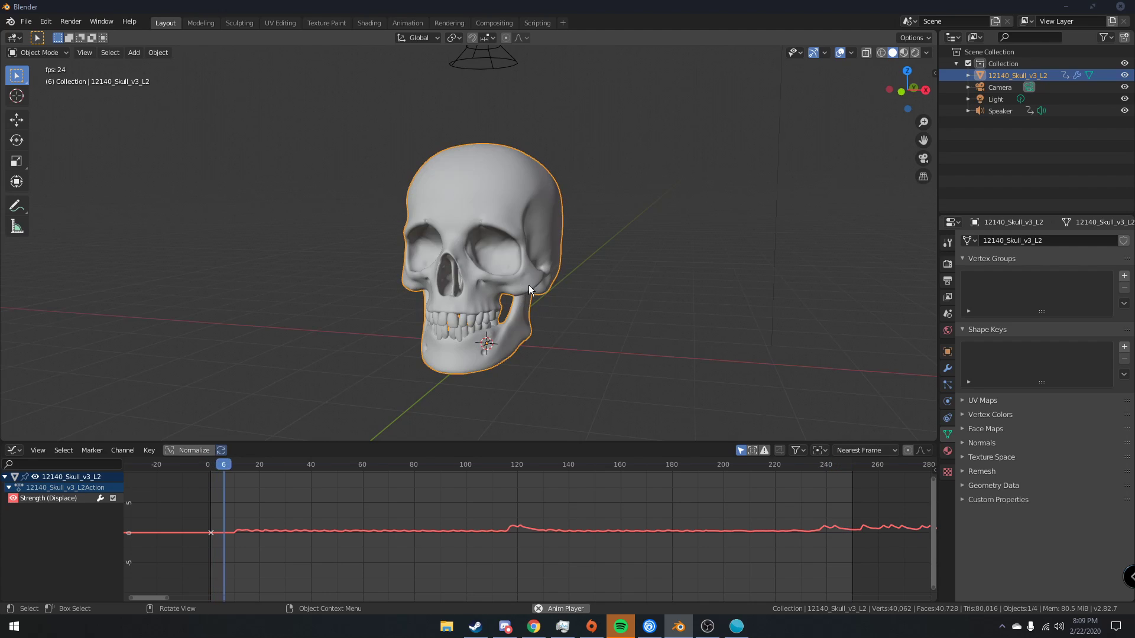
key(space)
scroll(557, 286, down, 4)
scroll(560, 287, up, 4)
mouse_move(561, 287)
middle_down()
mouse_move(606, 297)
mouse_move(560, 275)
middle_up()
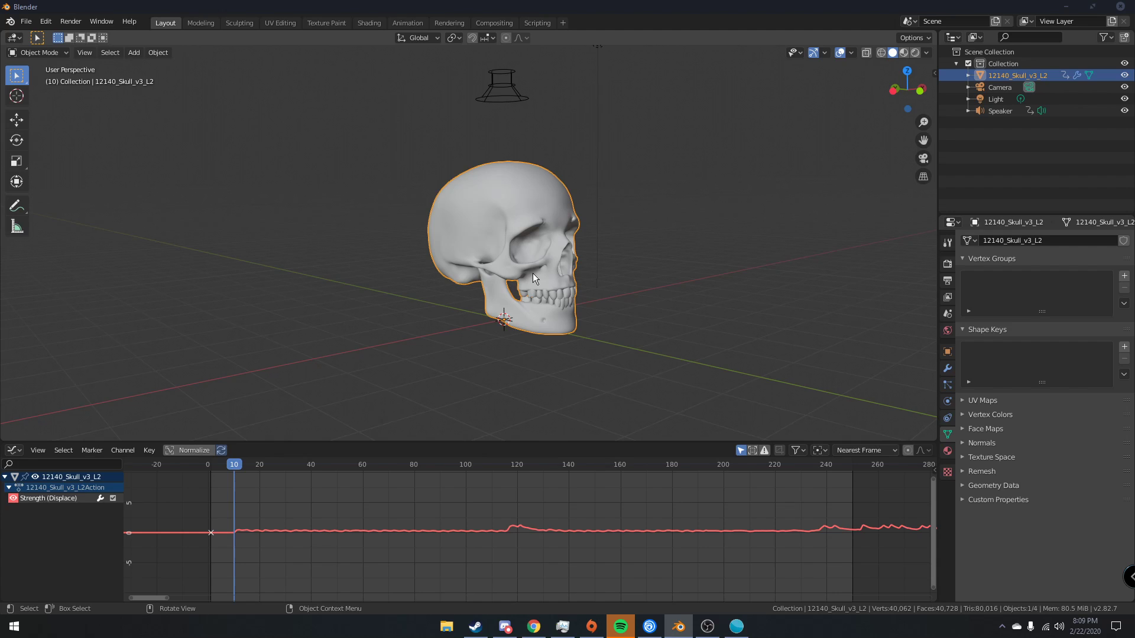
middle_drag(552, 192, 604, 203)
scroll(485, 197, up, 3)
scroll(484, 197, down, 5)
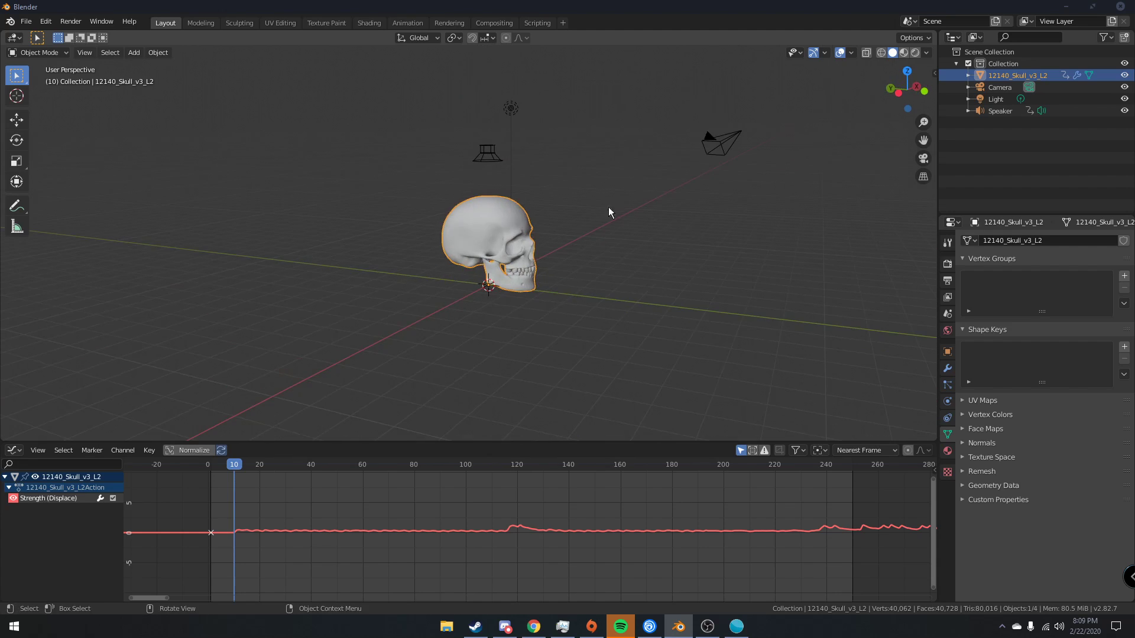
middle_drag(603, 214, 430, 129)
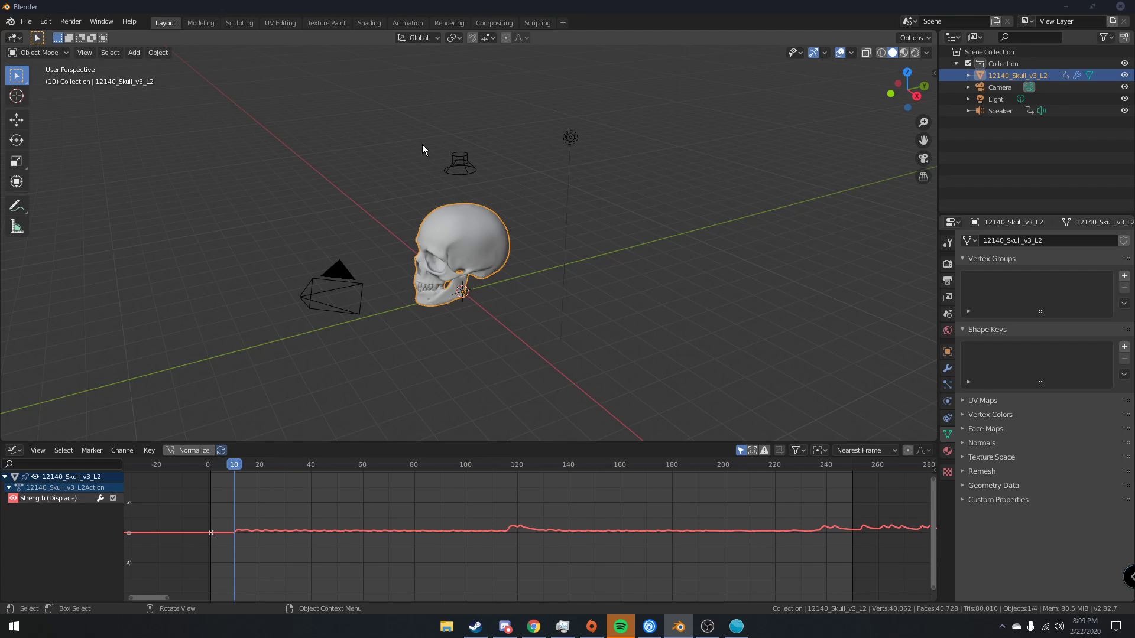
middle_drag(422, 145, 447, 171)
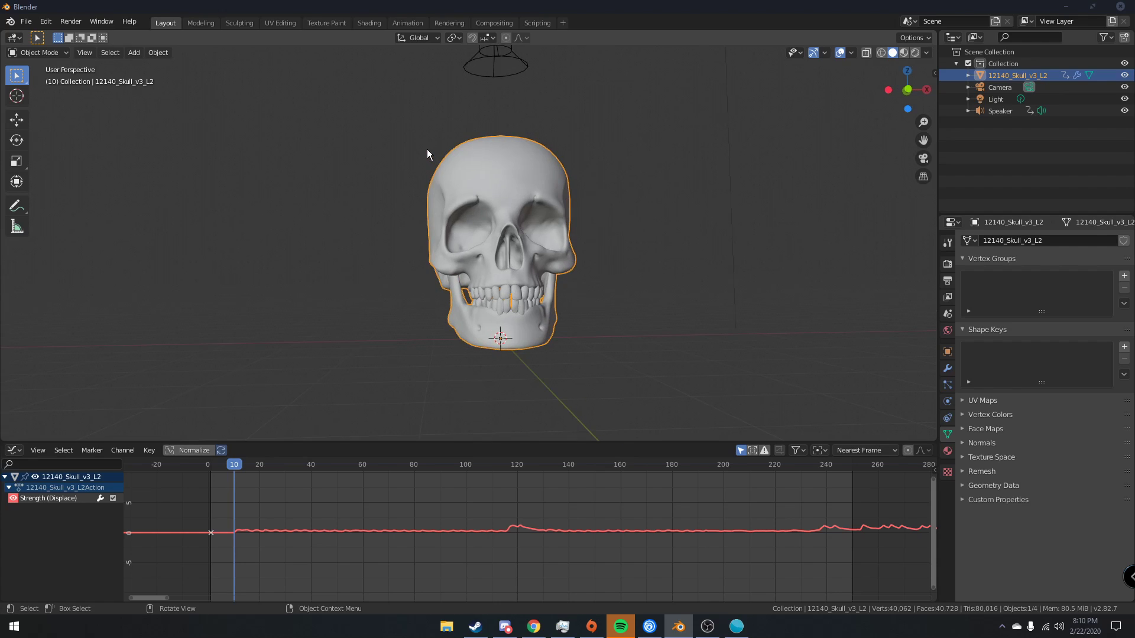
- Show Render Properties, revealing Eevee with 64 render and 16 viewport samples
click(948, 263)
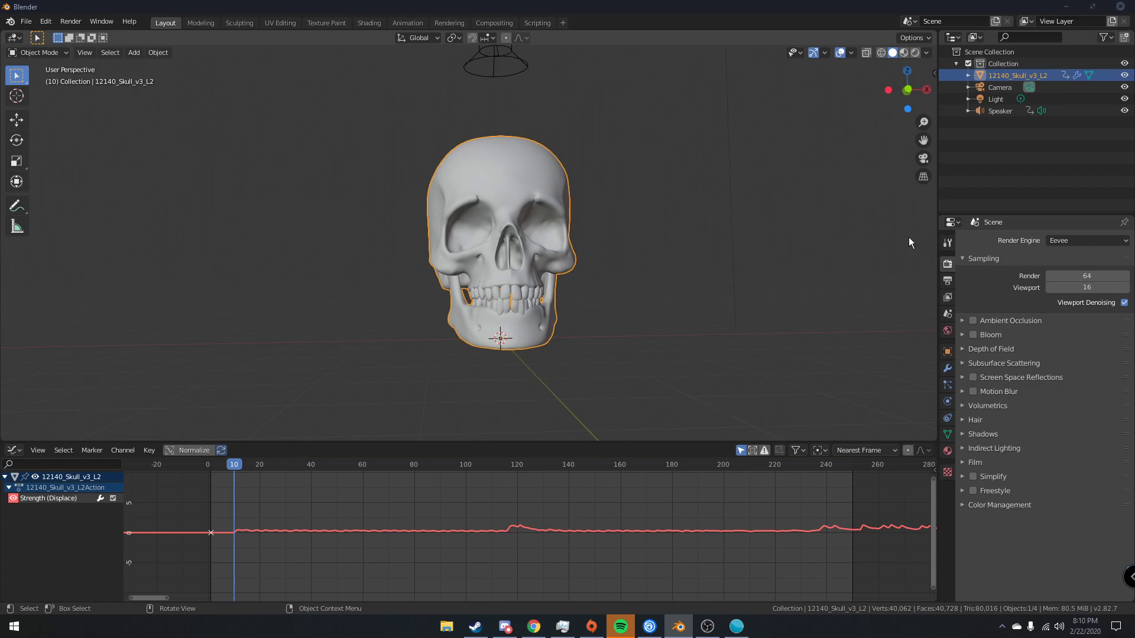